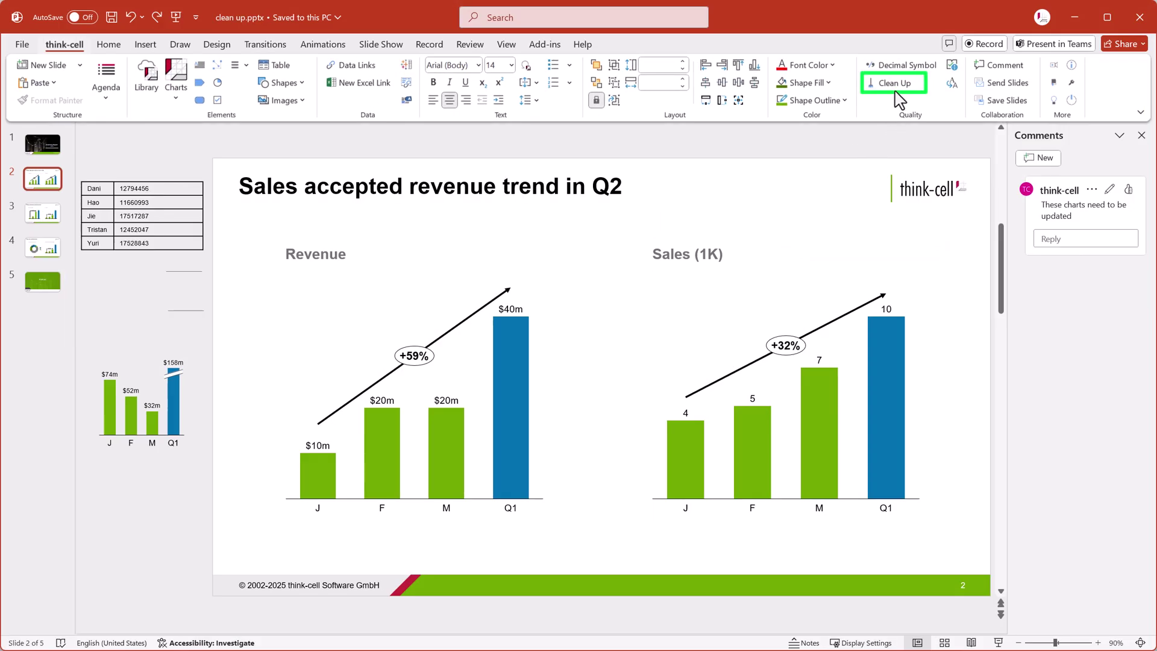
Step: Run Clean Up with Numbers, Invisible and Off-Slide Content, and Comments checked
{"action": "left_click", "coordinate": [897, 85]}
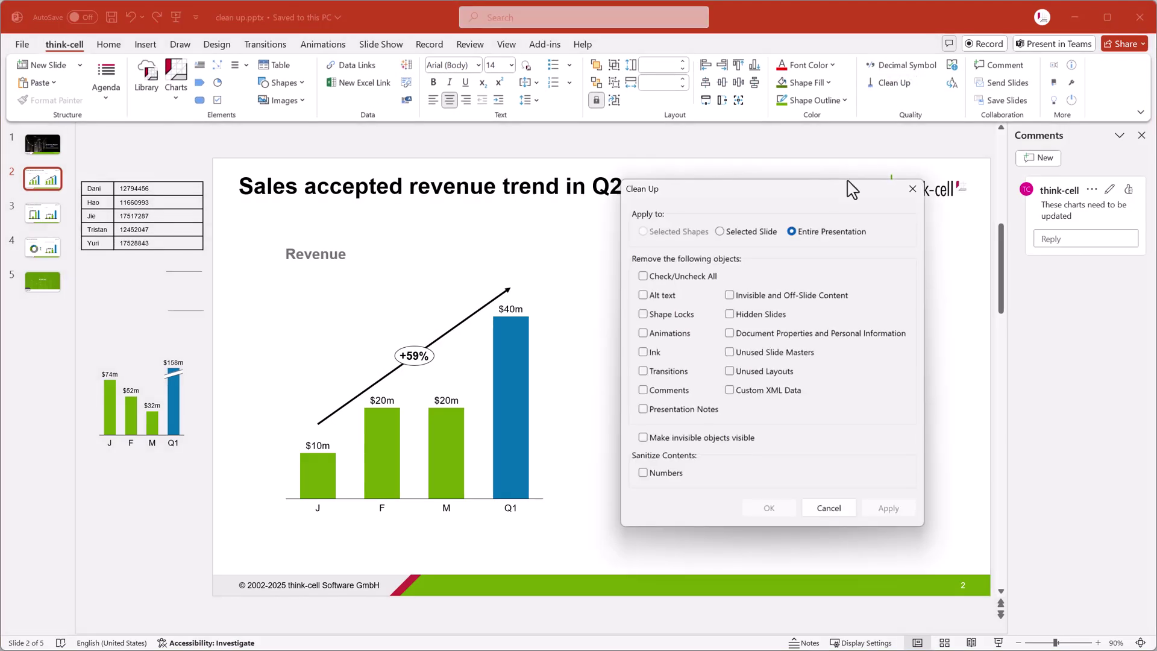
{"action": "left_click", "coordinate": [648, 473]}
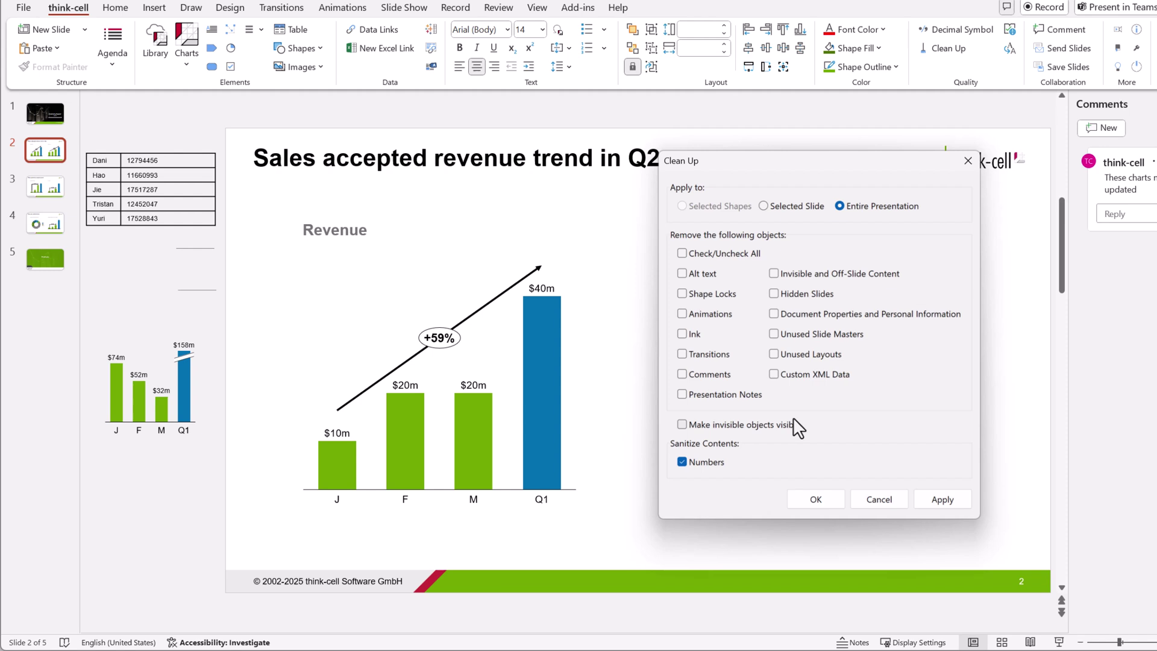
{"action": "left_click", "coordinate": [682, 374]}
{"action": "left_click", "coordinate": [773, 273]}
{"action": "left_click", "coordinate": [938, 498]}
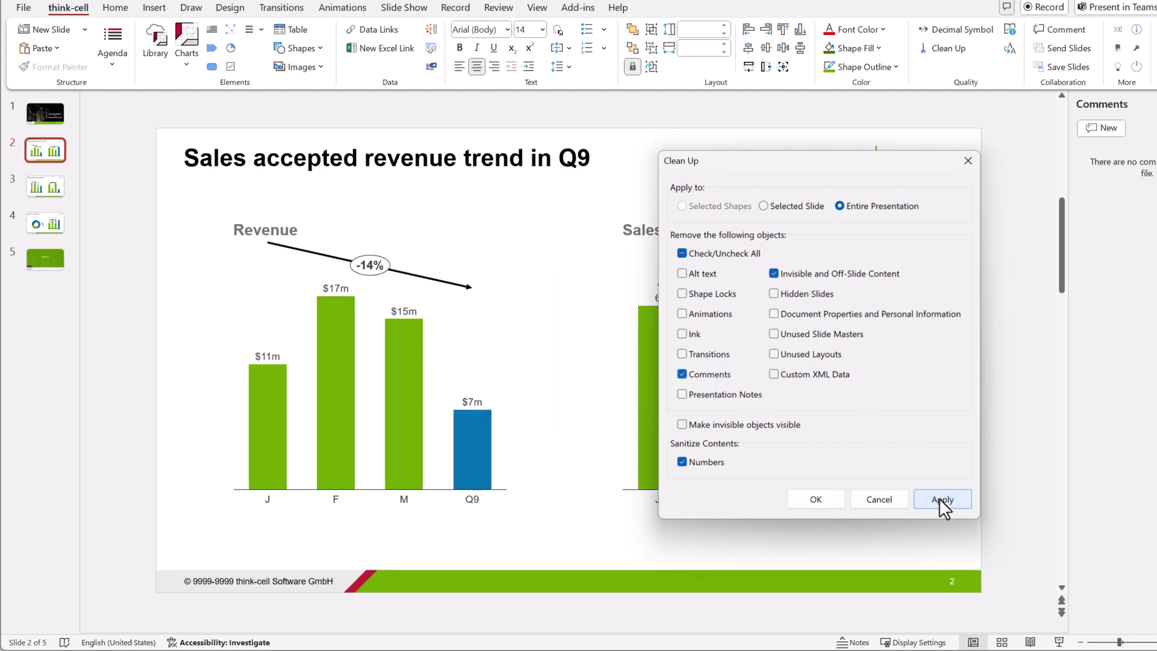
{"action": "left_click", "coordinate": [968, 160]}
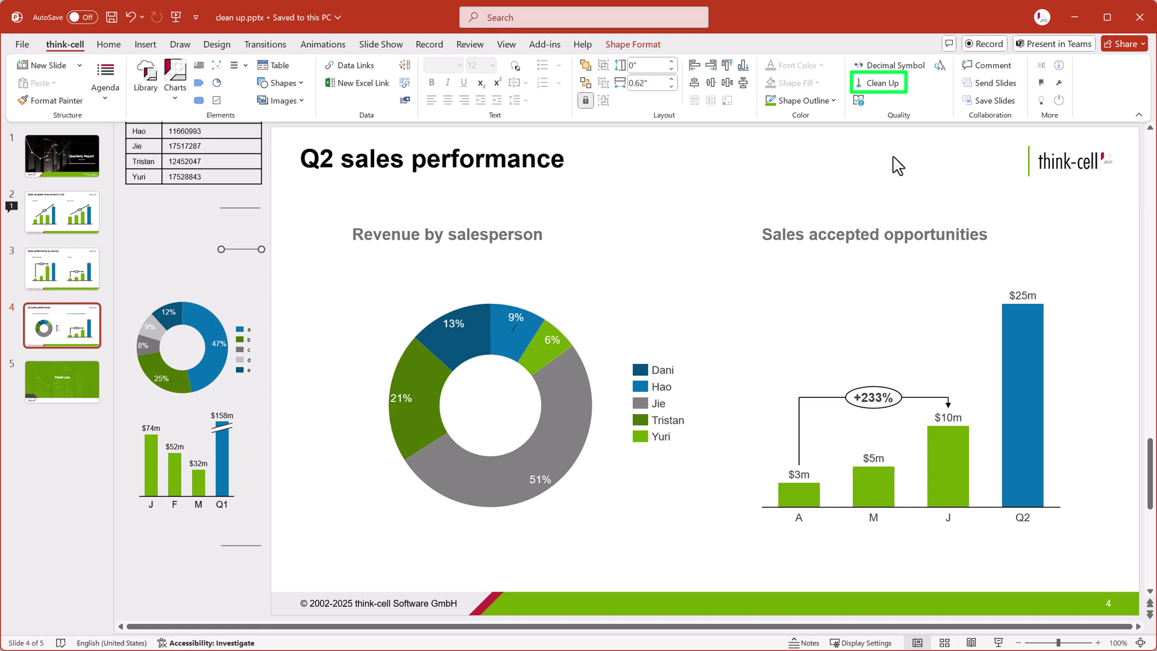
Step: In Clean Up, switch the scope from Selected Slide to Entire Presentation
{"action": "left_click", "coordinate": [900, 88]}
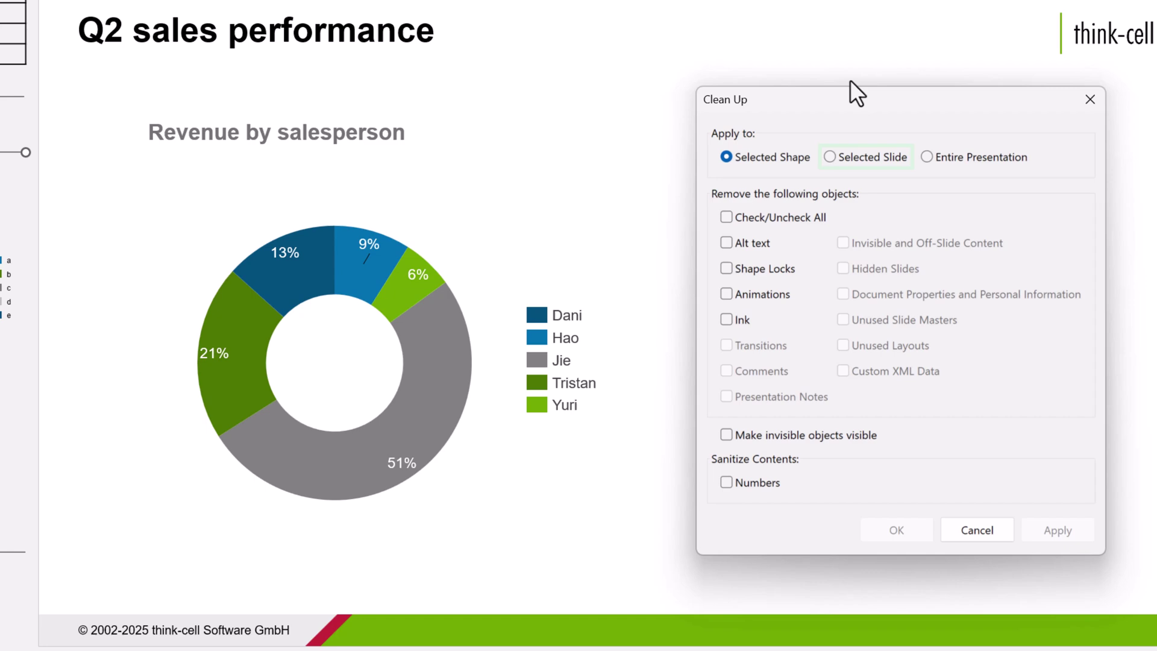
{"action": "left_click", "coordinate": [834, 164]}
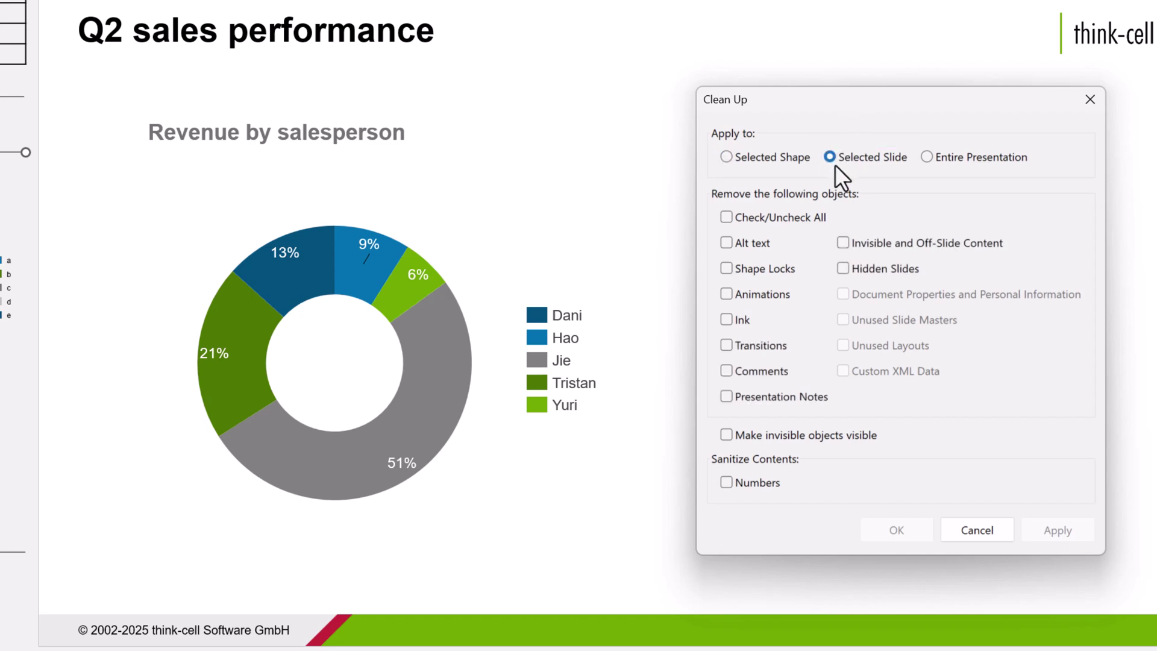
{"action": "left_click", "coordinate": [926, 158]}
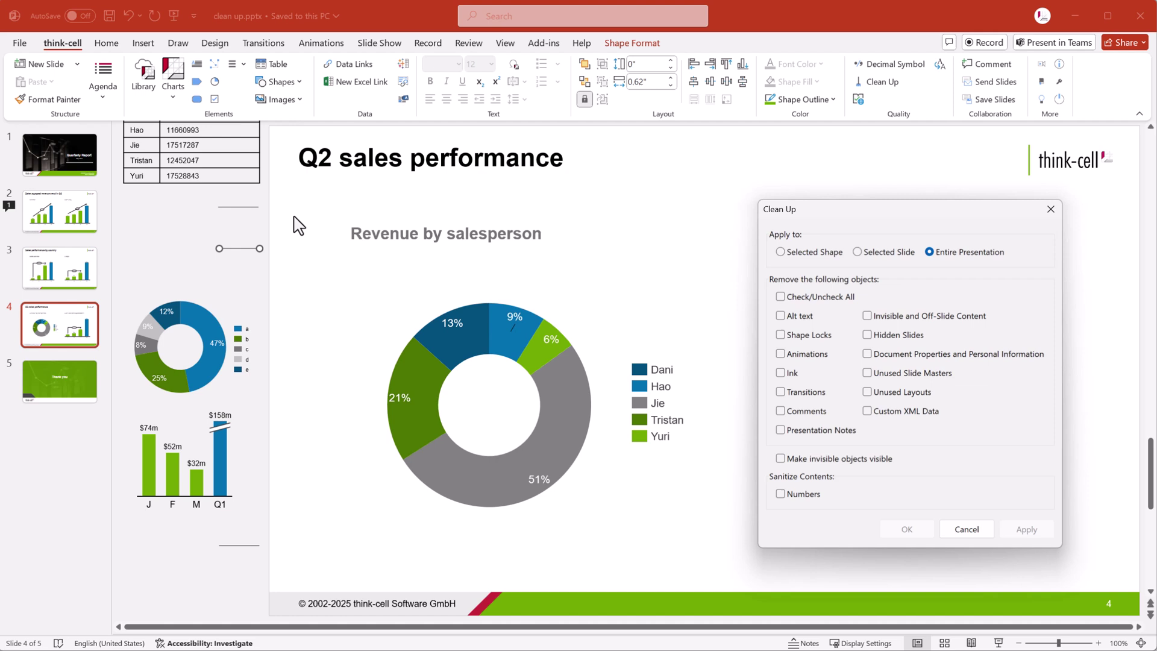
Step: Change slide 4's title from Q2 to 'Q3 sales performance'
{"action": "left_click", "coordinate": [257, 207]}
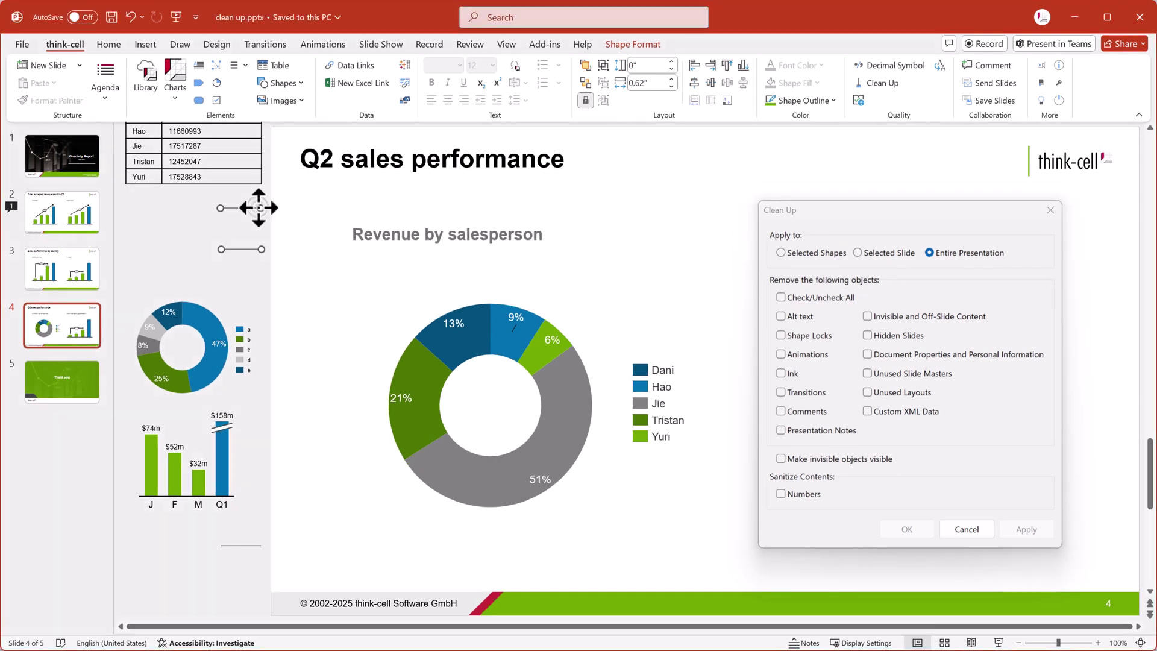
{"action": "left_click", "coordinate": [327, 161]}
{"action": "key", "text": "BackSpace"}
{"action": "type", "text": "3"}
{"action": "left_click", "coordinate": [356, 188]}
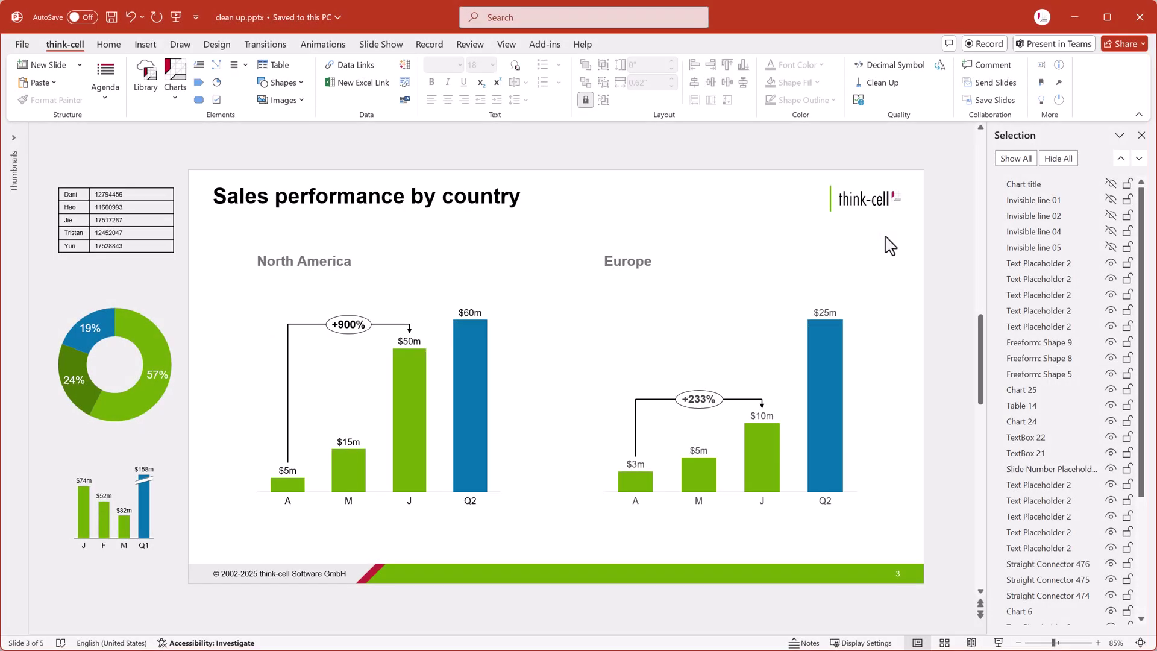
Step: Inspect the hidden Chart title, then remove invisible and off-slide content with Clean Up
{"action": "left_click", "coordinate": [1109, 185]}
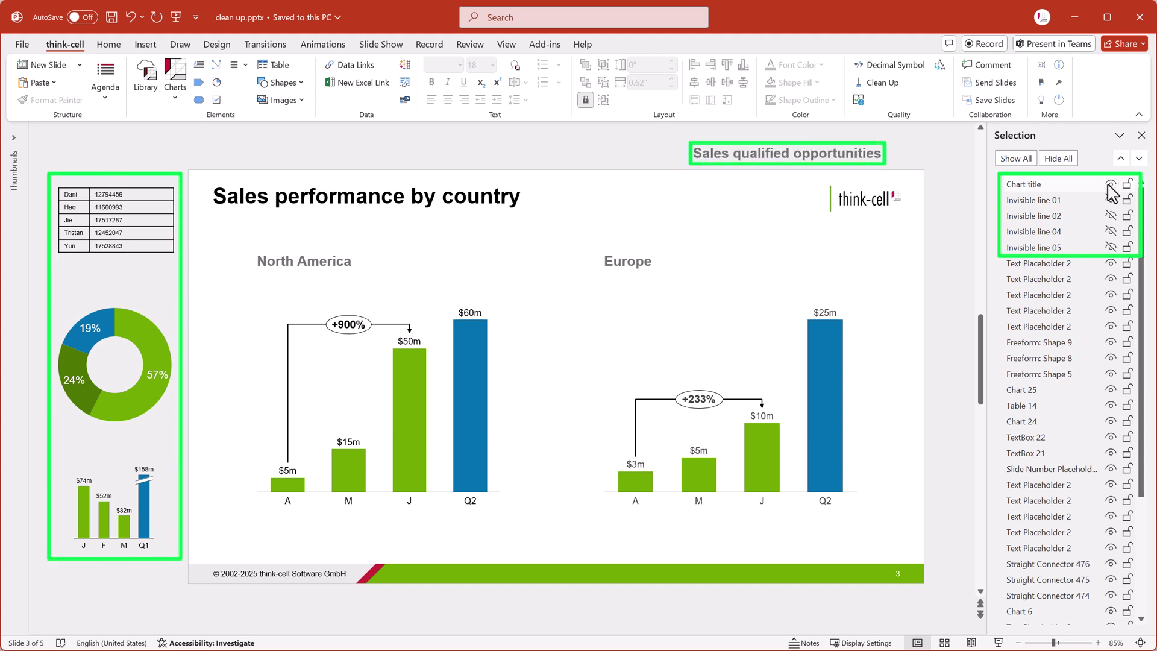
{"action": "left_click", "coordinate": [1109, 184]}
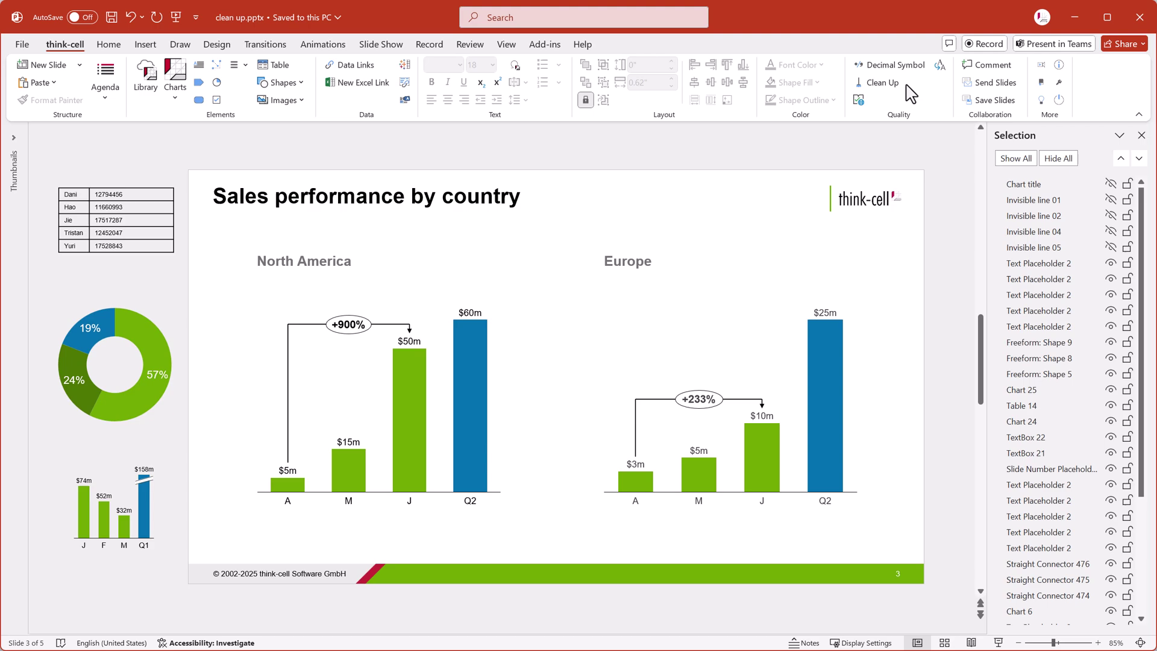
{"action": "left_click", "coordinate": [885, 82]}
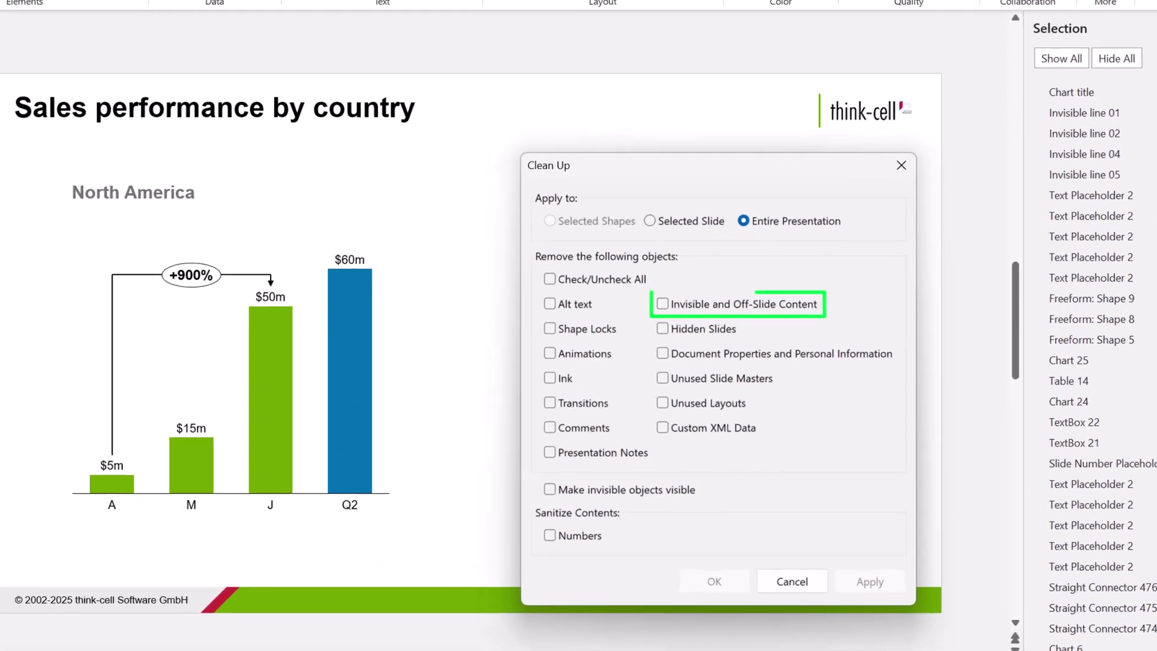
{"action": "left_click", "coordinate": [662, 304]}
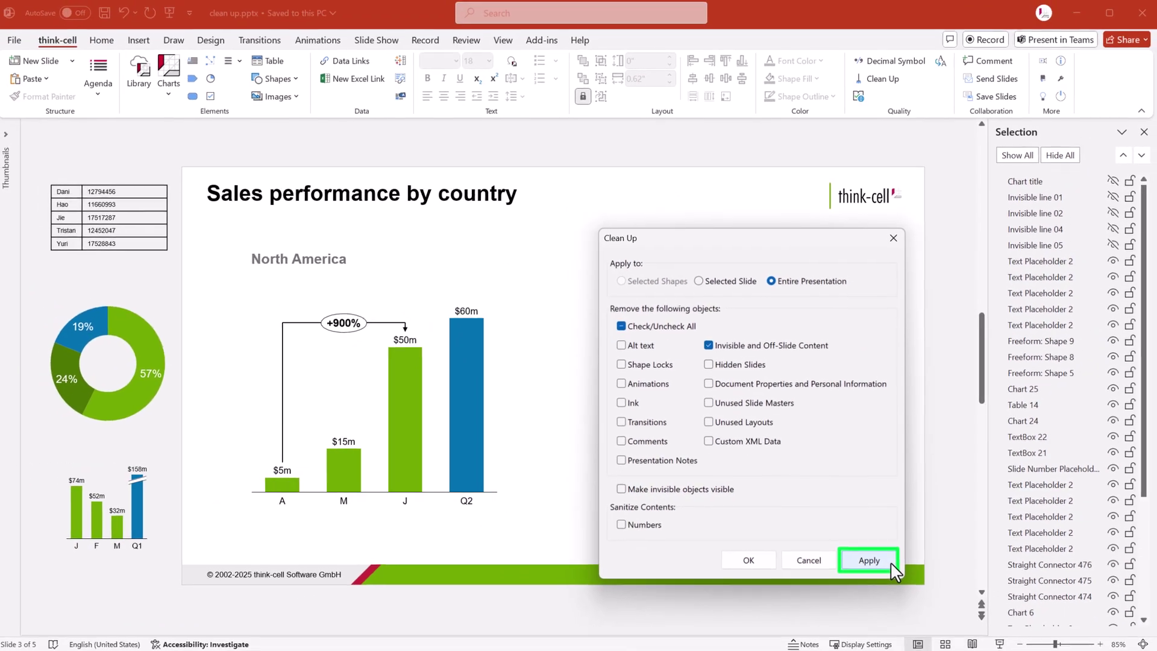
{"action": "left_click", "coordinate": [890, 562]}
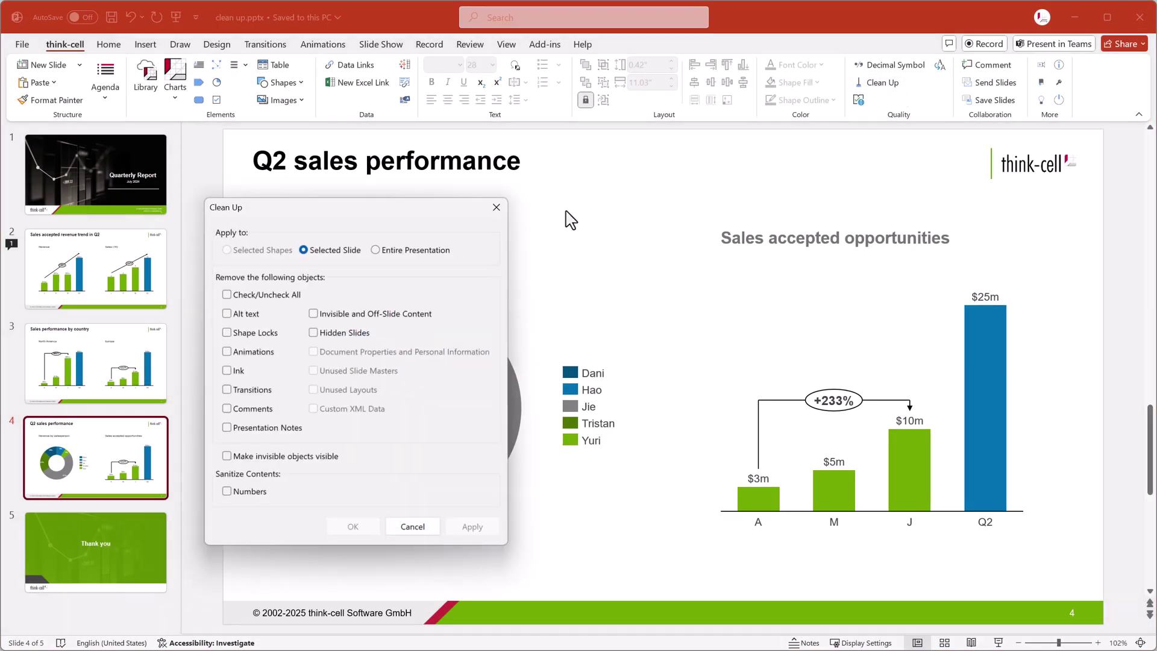
Step: Strip document properties and personal information from the entire presentation, checking File > Info
{"action": "left_click", "coordinate": [434, 249]}
{"action": "left_click", "coordinate": [21, 44]}
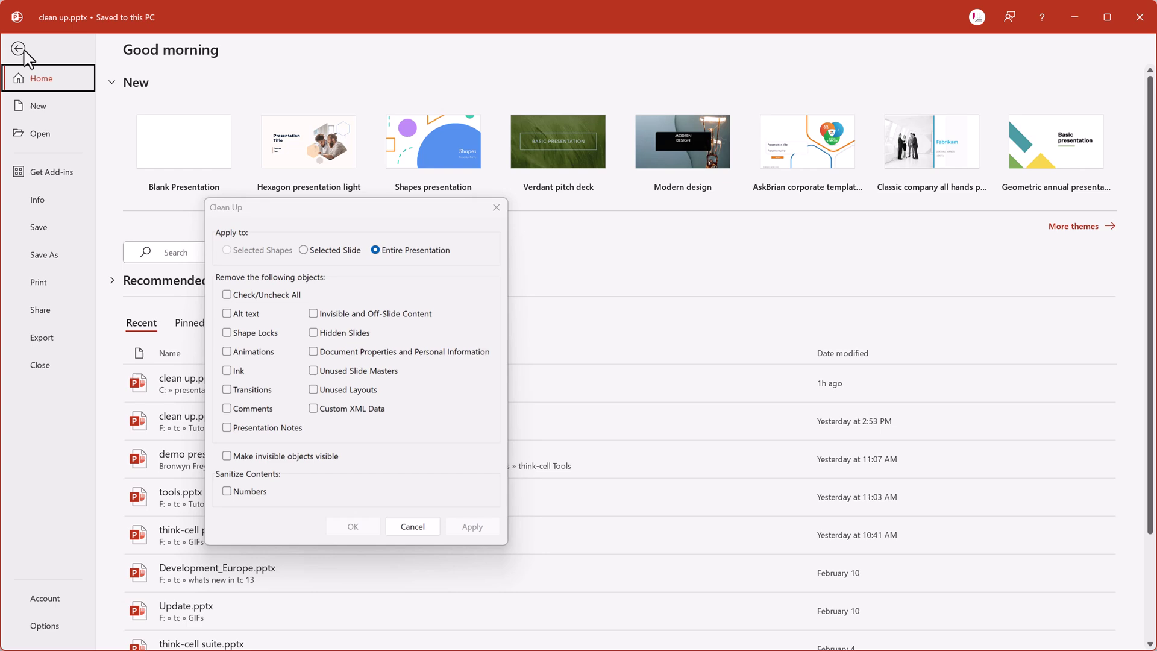
{"action": "left_click", "coordinate": [38, 199]}
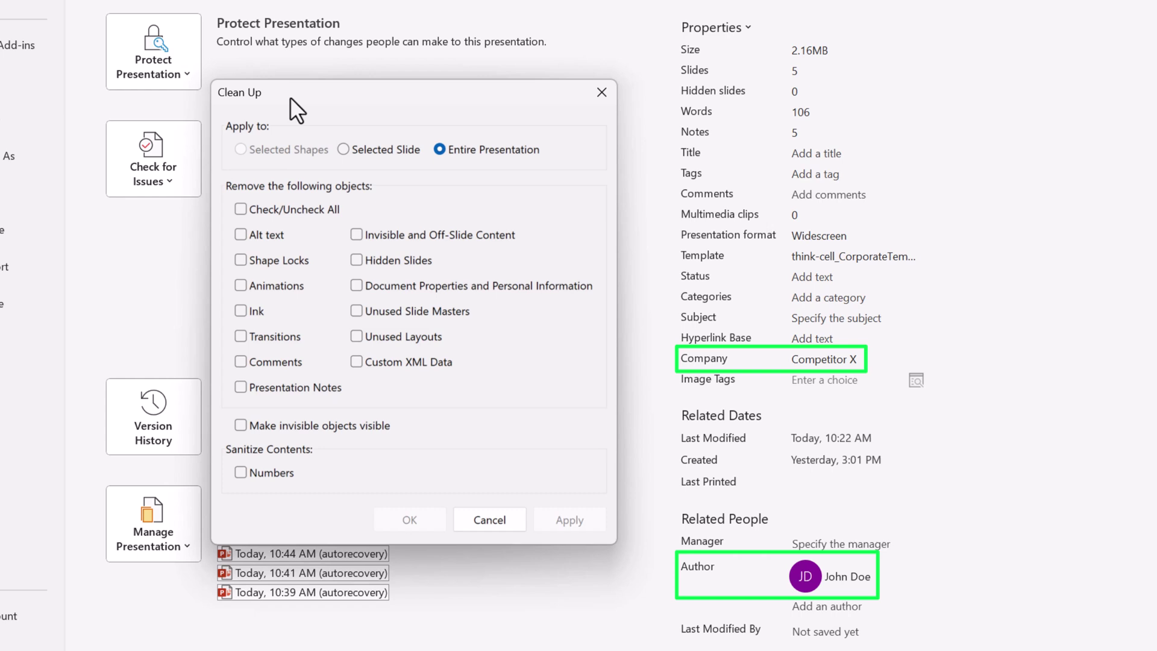
{"action": "left_click", "coordinate": [359, 288]}
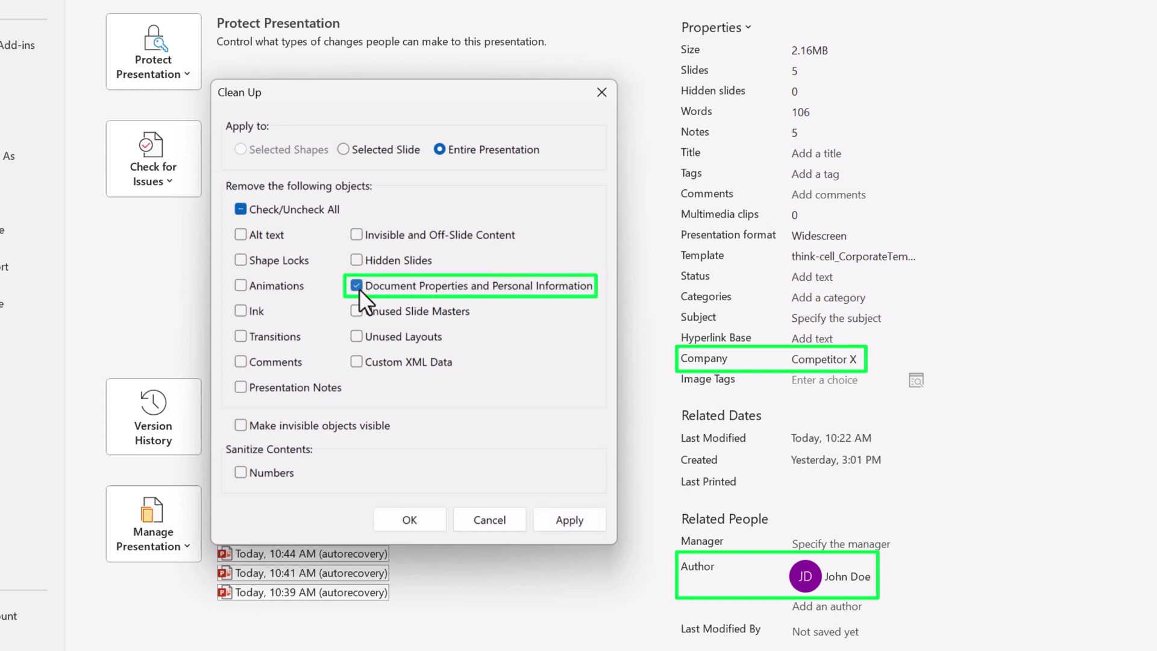
{"action": "left_click", "coordinate": [546, 518]}
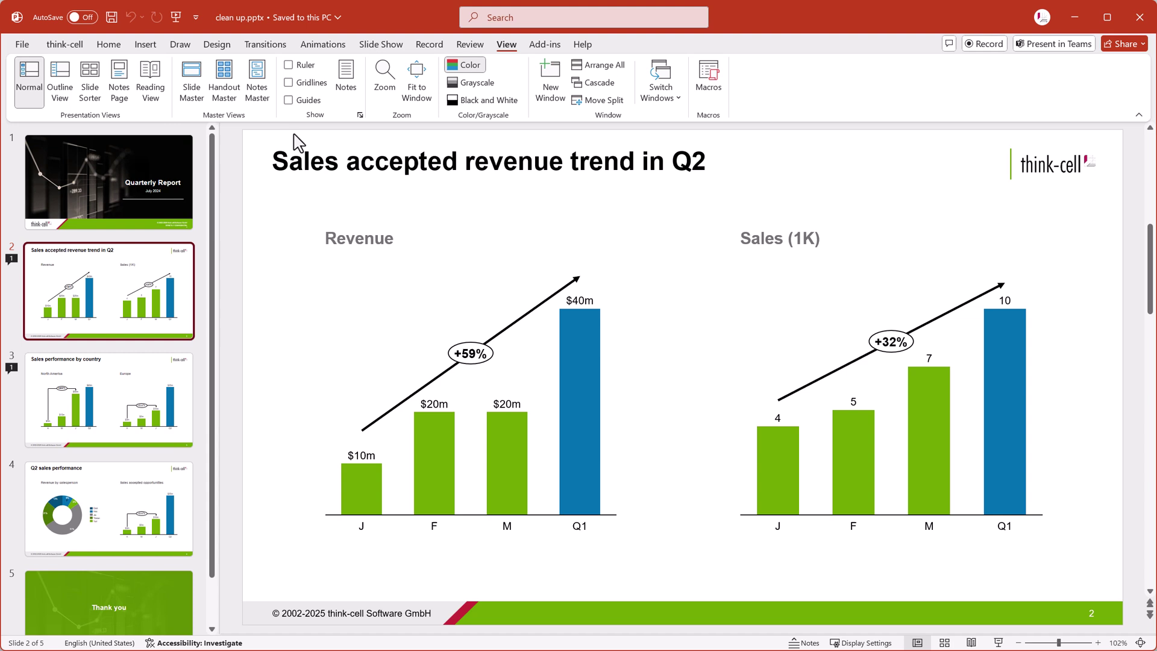
Step: Review the masters in Slide Master view, then delete unused slide masters via Clean Up
{"action": "left_click", "coordinate": [193, 97]}
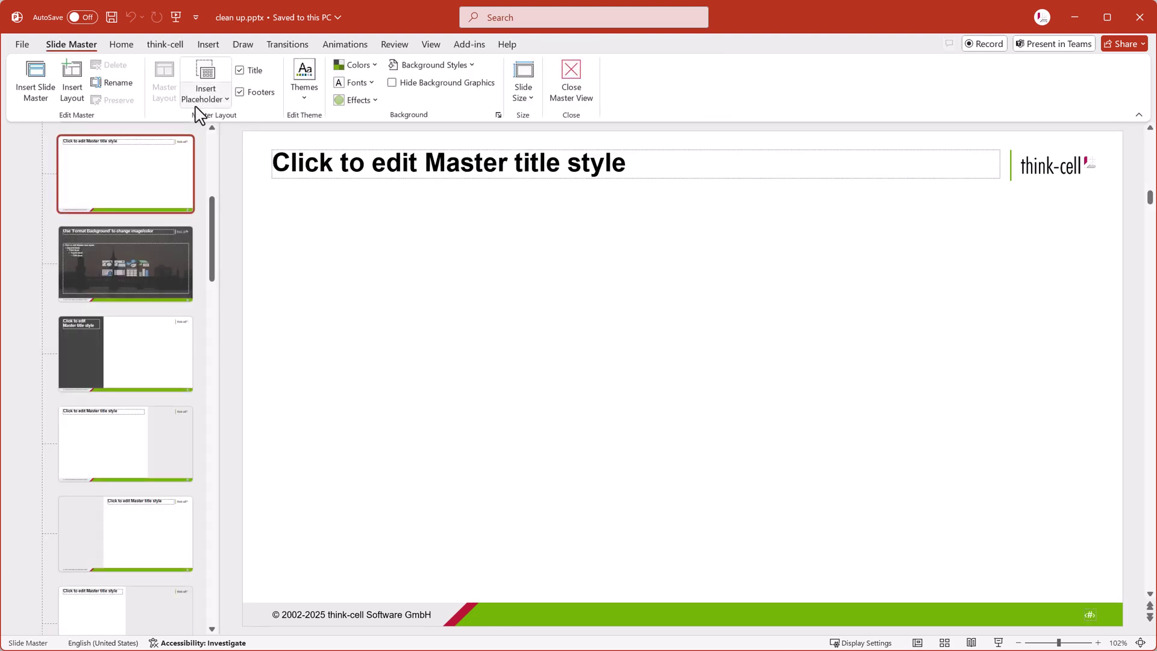
{"action": "left_click_drag", "start_coordinate": [214, 214], "coordinate": [249, 443]}
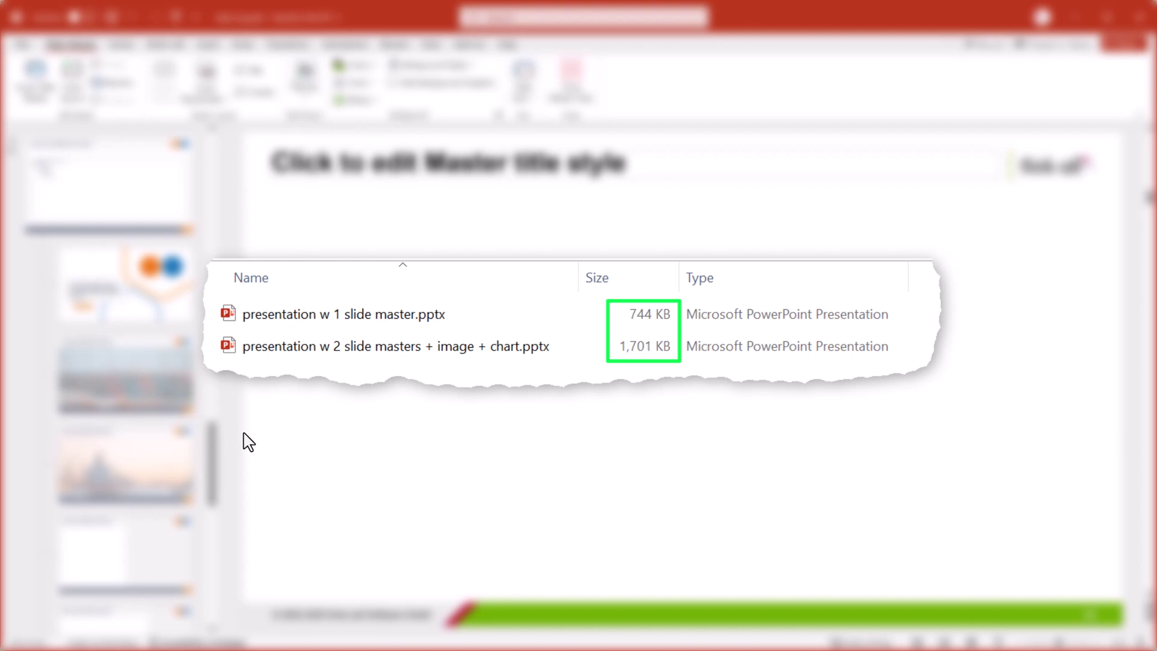
{"action": "left_click", "coordinate": [164, 45]}
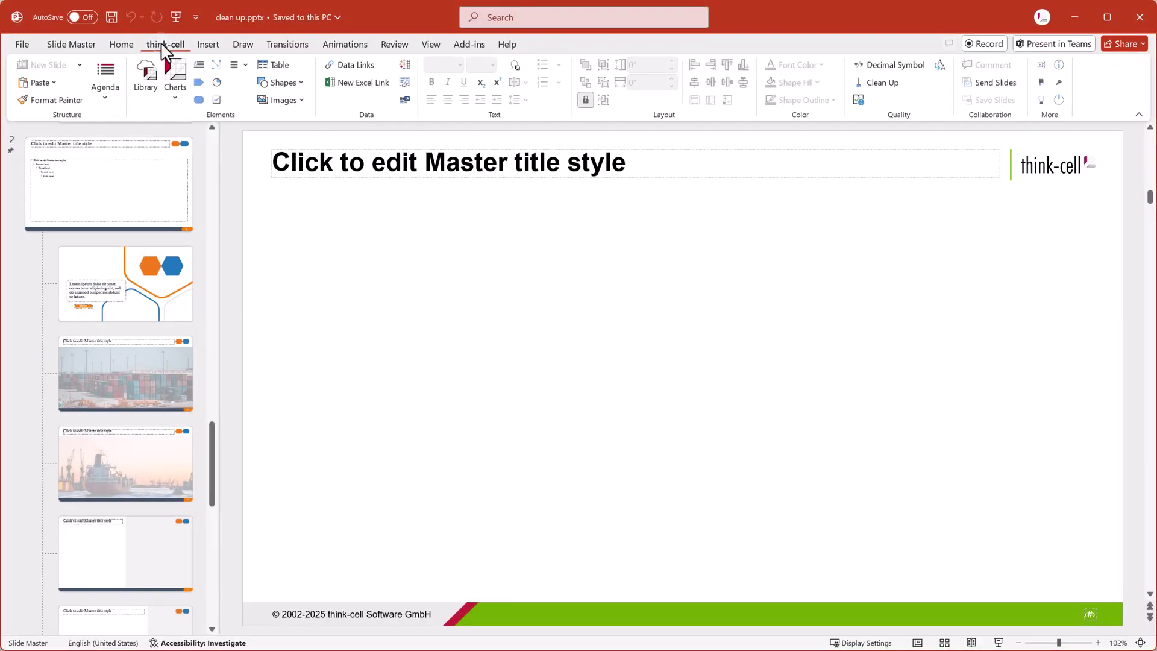
{"action": "left_click", "coordinate": [864, 84]}
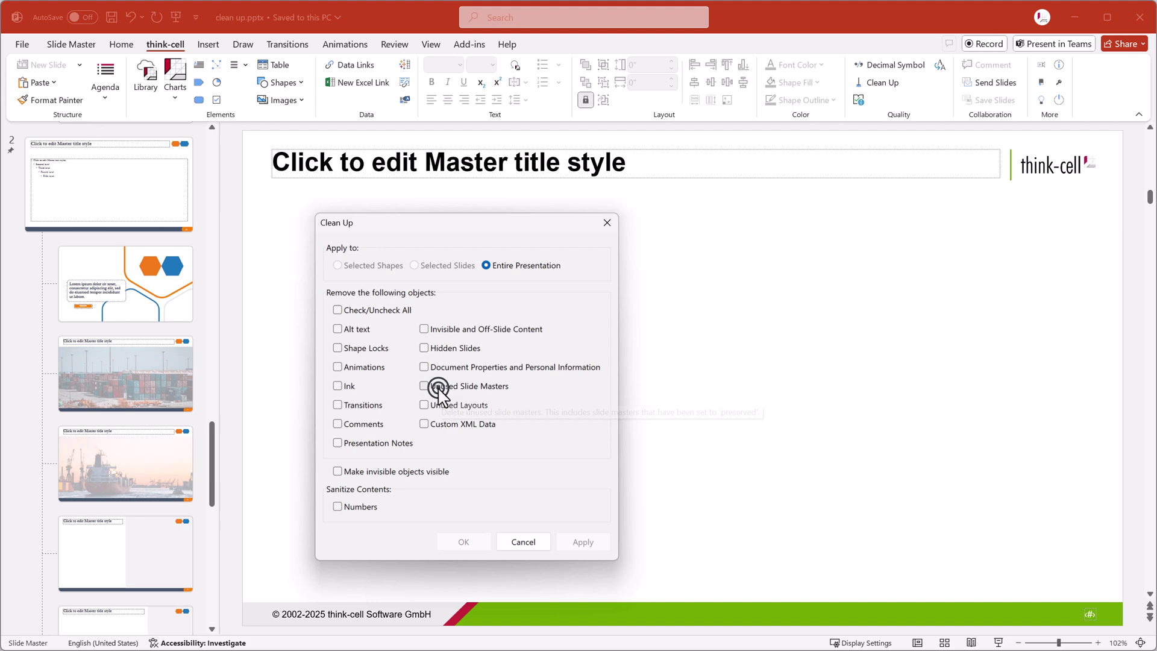
{"action": "left_click", "coordinate": [426, 386]}
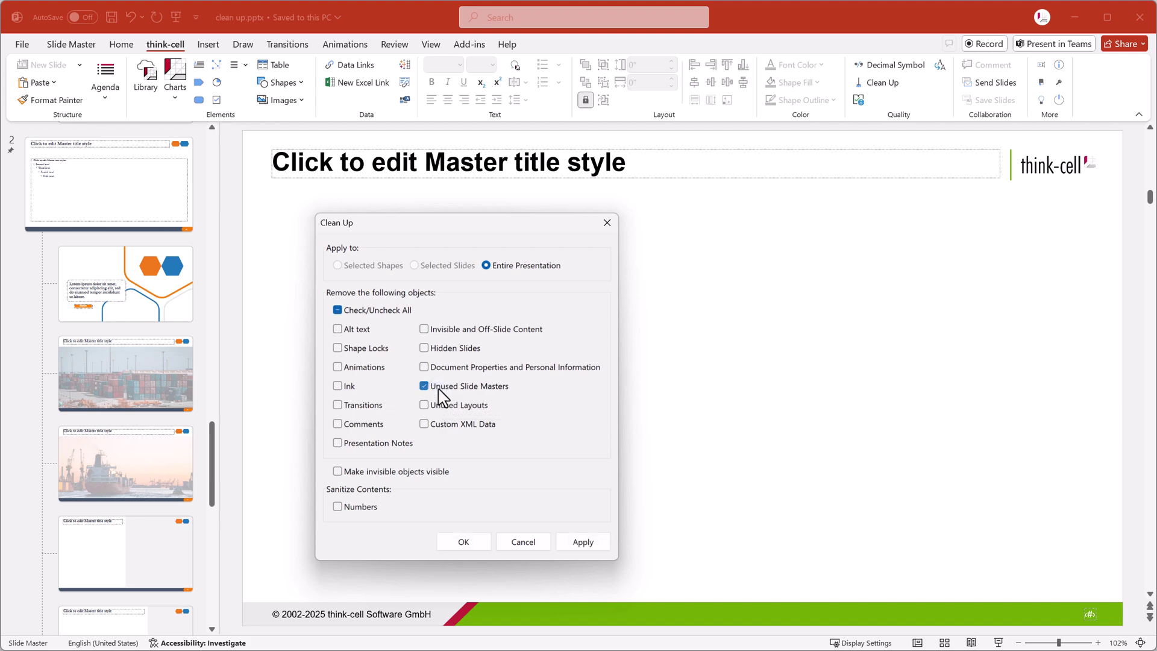
{"action": "left_click", "coordinate": [580, 542]}
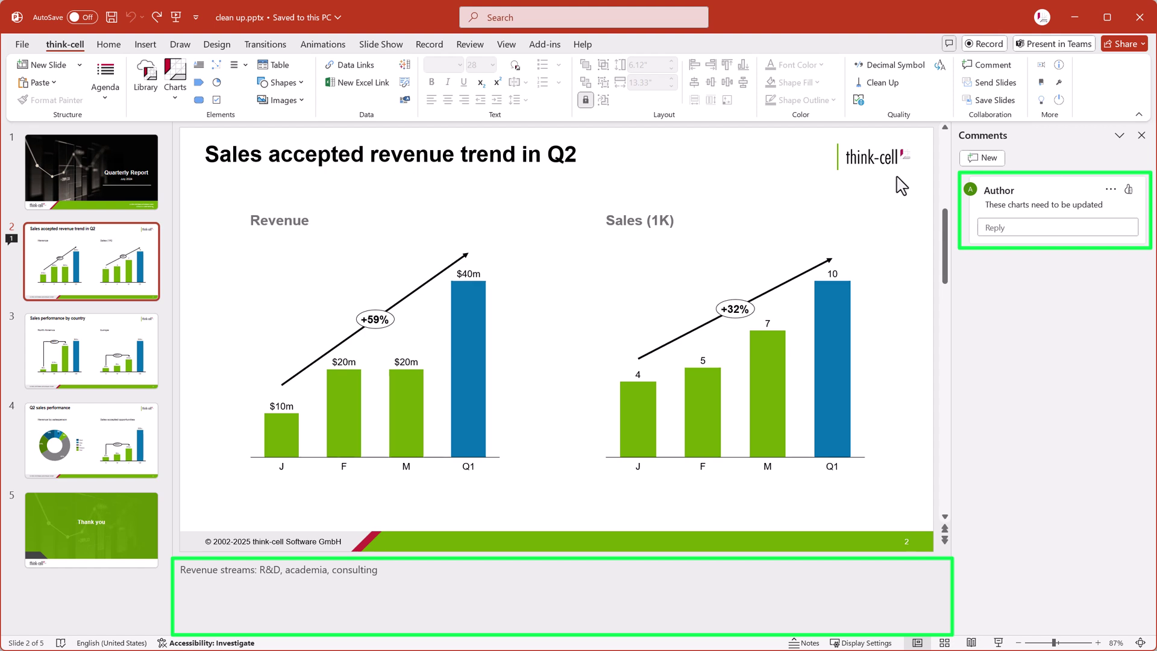
Step: Remove all comments and presentation notes using Clean Up
{"action": "left_click", "coordinate": [897, 84]}
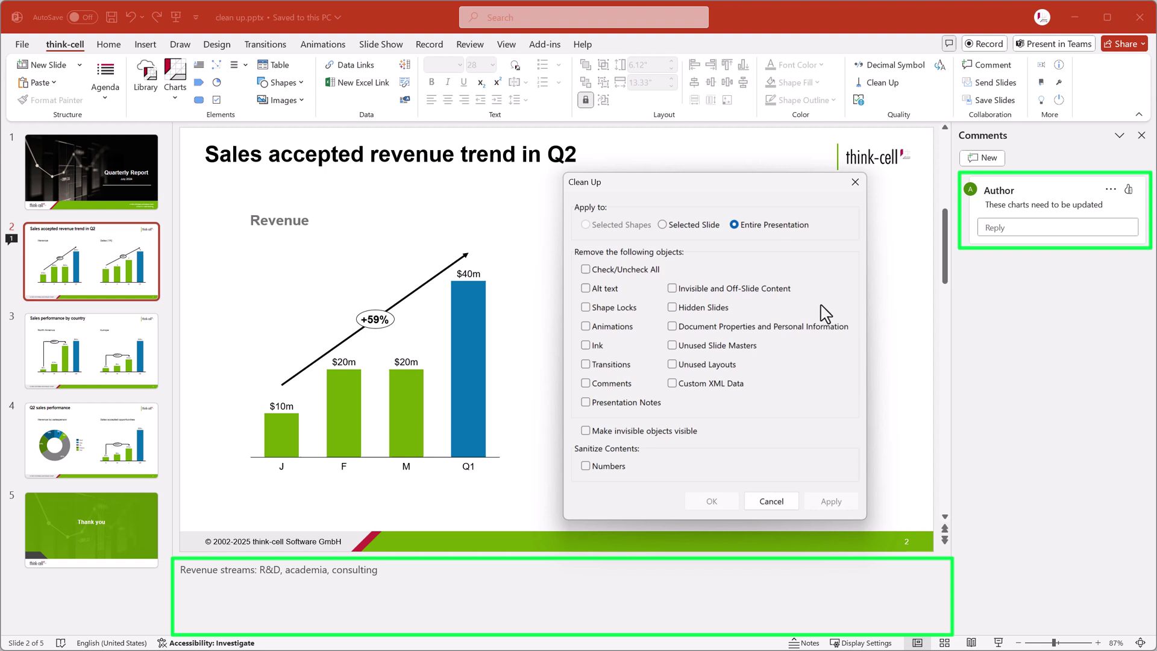
{"action": "left_click", "coordinate": [585, 385]}
{"action": "left_click", "coordinate": [585, 402]}
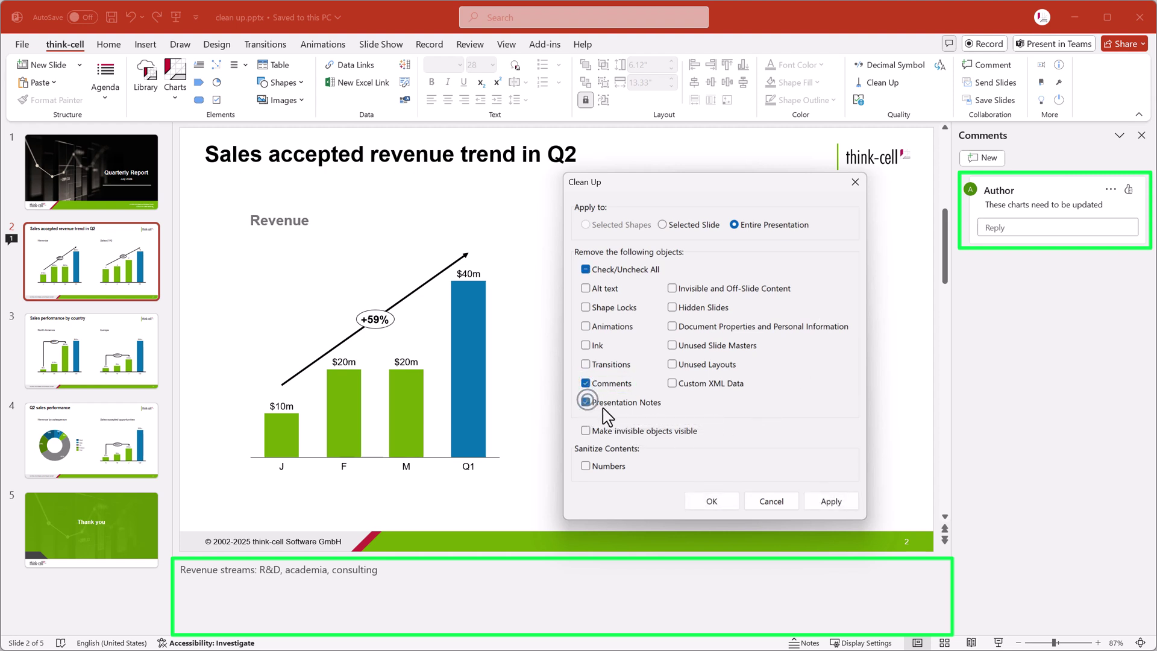
{"action": "left_click", "coordinate": [834, 502]}
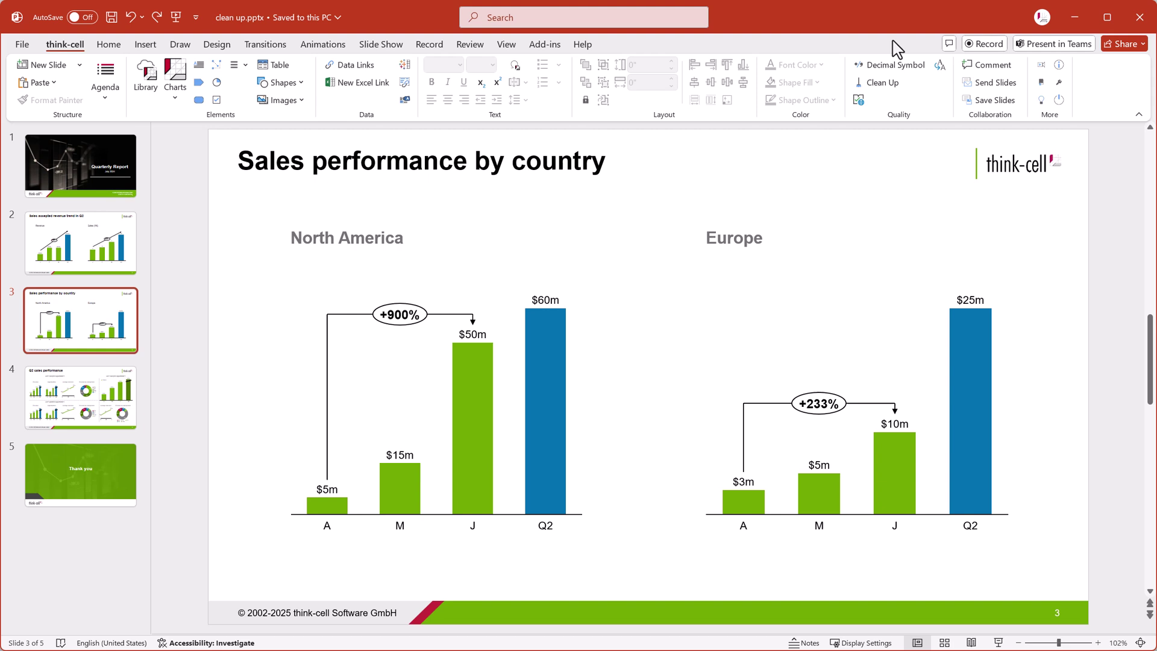
Step: Scramble the presentation's numbers with Clean Up's Numbers sanitize option
{"action": "left_click", "coordinate": [901, 85]}
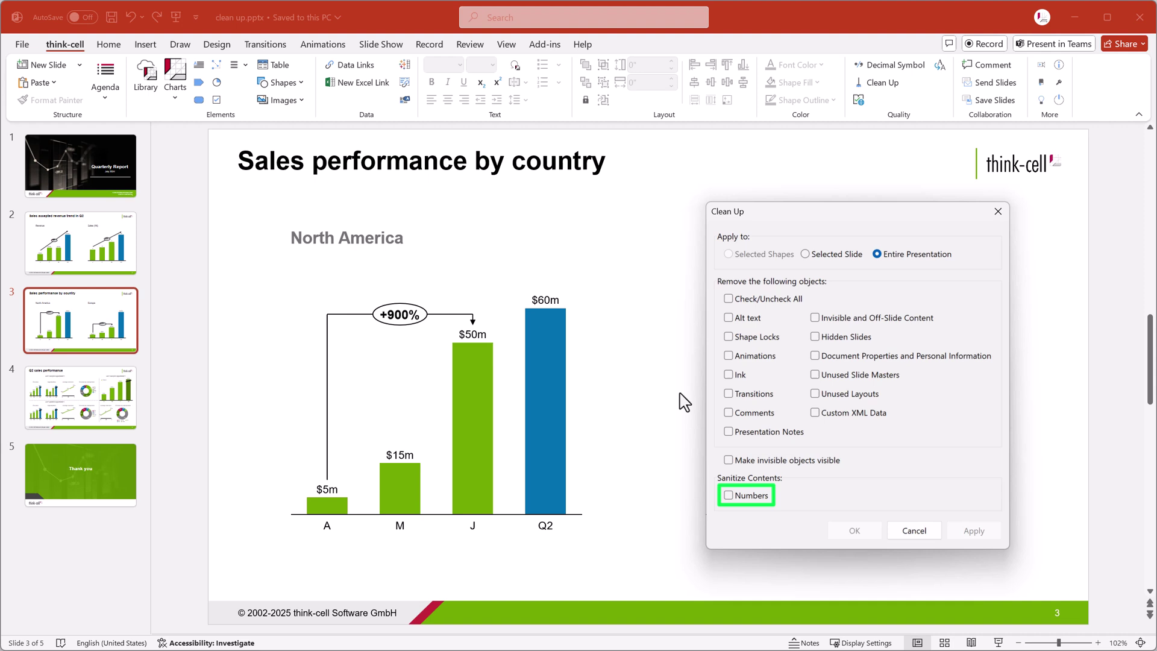
{"action": "left_click", "coordinate": [729, 495]}
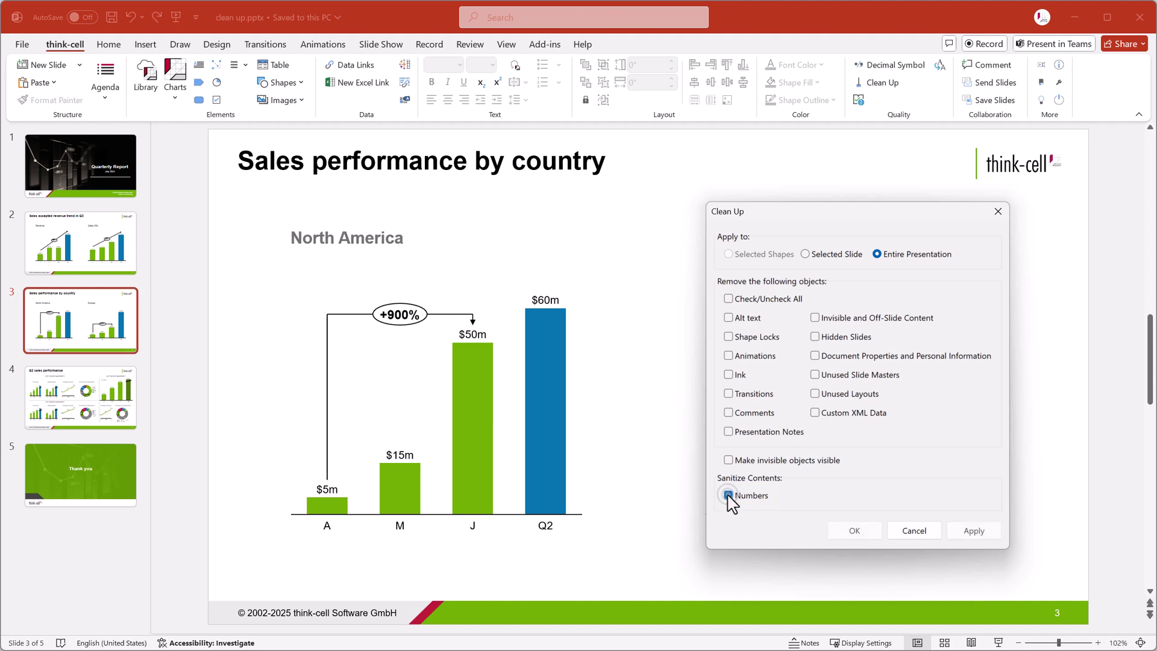
{"action": "left_click", "coordinate": [869, 532]}
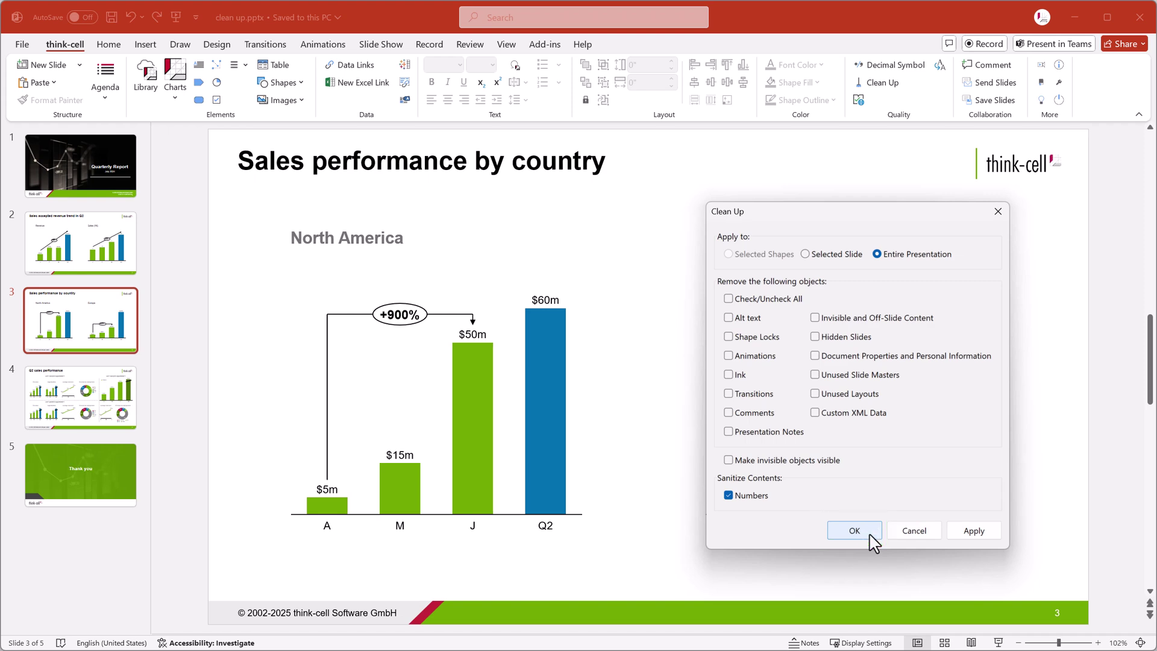
{"action": "left_click", "coordinate": [869, 535]}
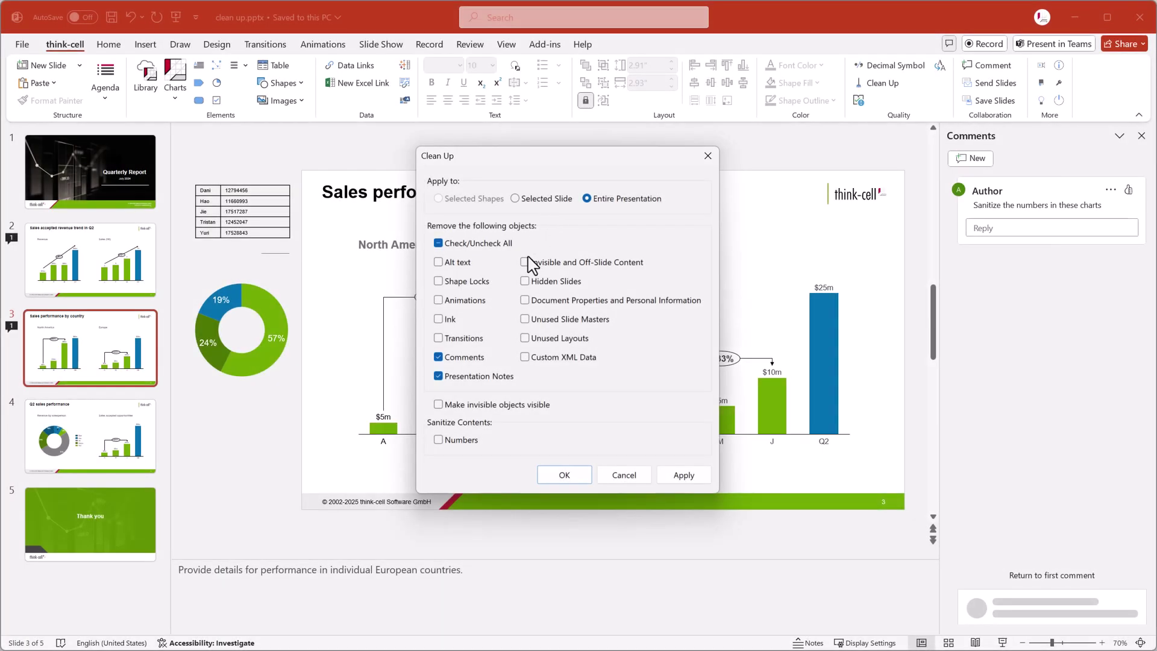
Step: Clean up invisible and off-slide content, unused masters and numbers, then open Send Slides
{"action": "left_click", "coordinate": [526, 262]}
{"action": "left_click", "coordinate": [526, 318]}
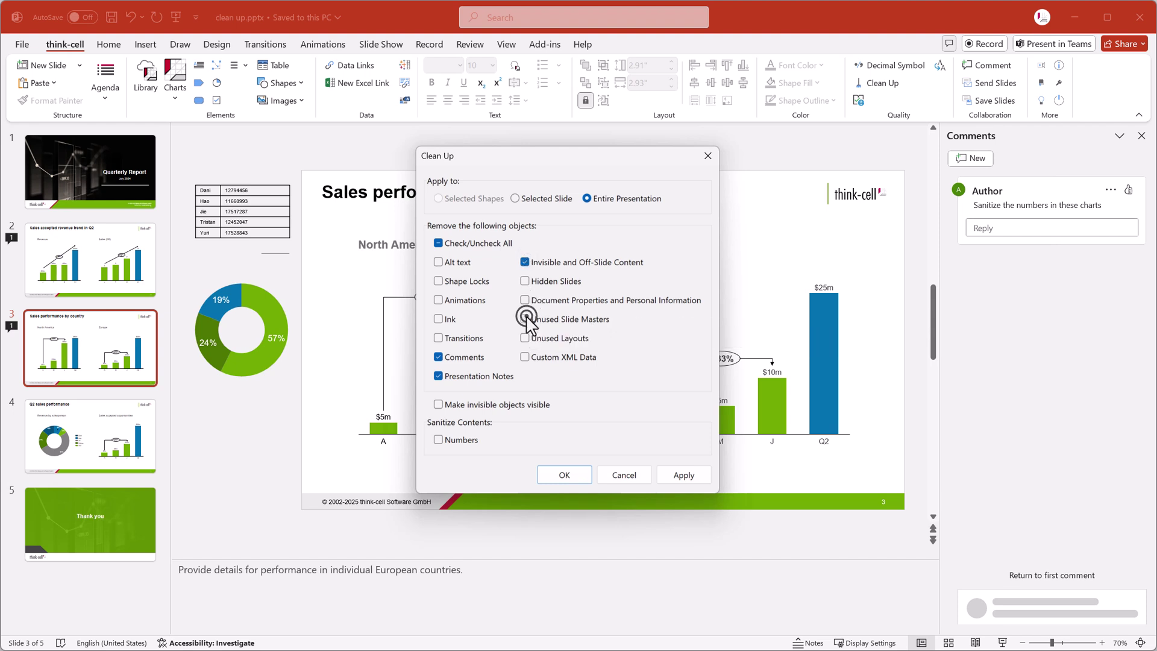
{"action": "left_click", "coordinate": [439, 439]}
{"action": "left_click", "coordinate": [564, 474]}
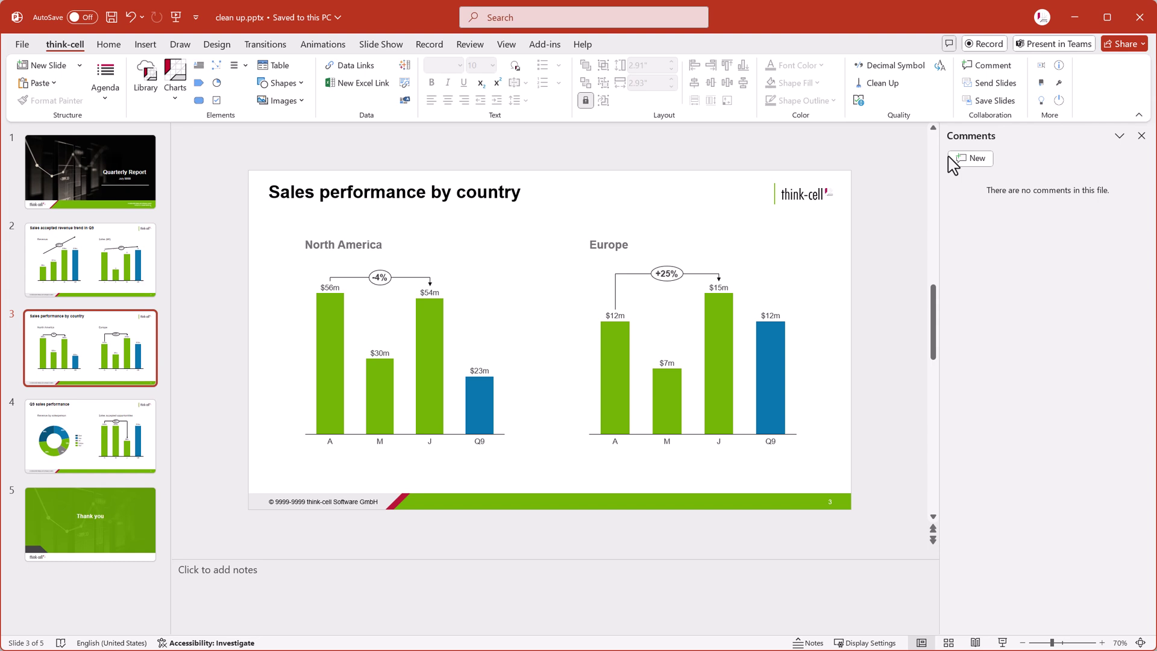
{"action": "left_click", "coordinate": [1009, 88]}
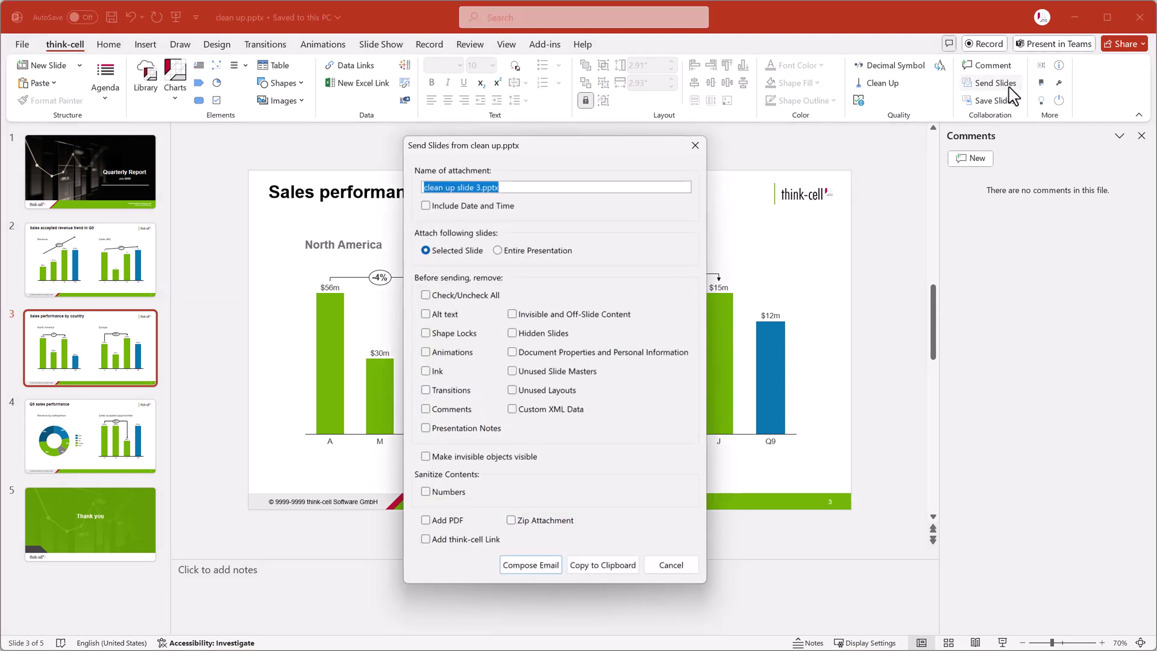